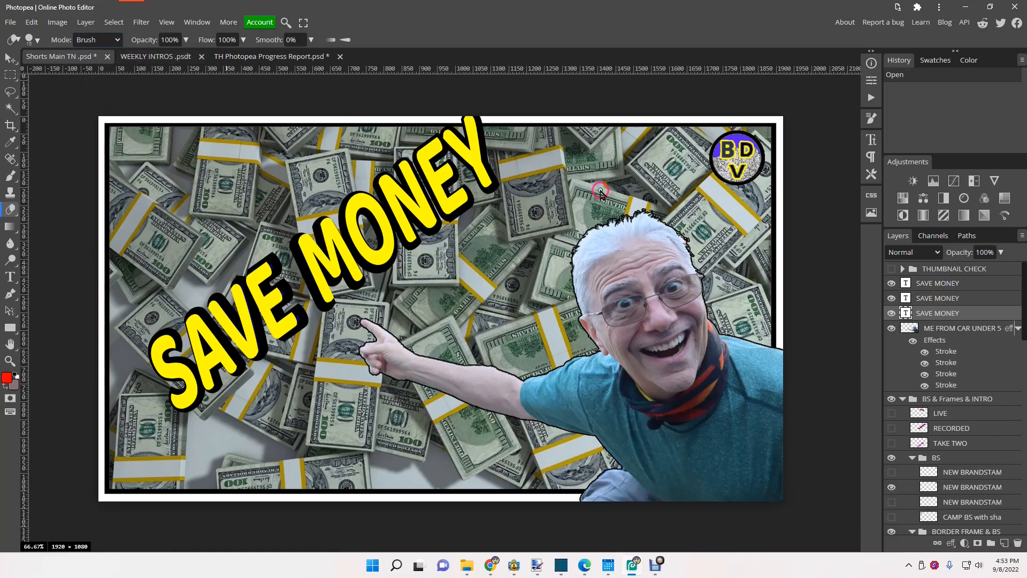
Review the duplicate options for the WHITE & BLACK border layer and switch to the WEEKLY INTROS document.
scroll(965, 409, "down", 3)
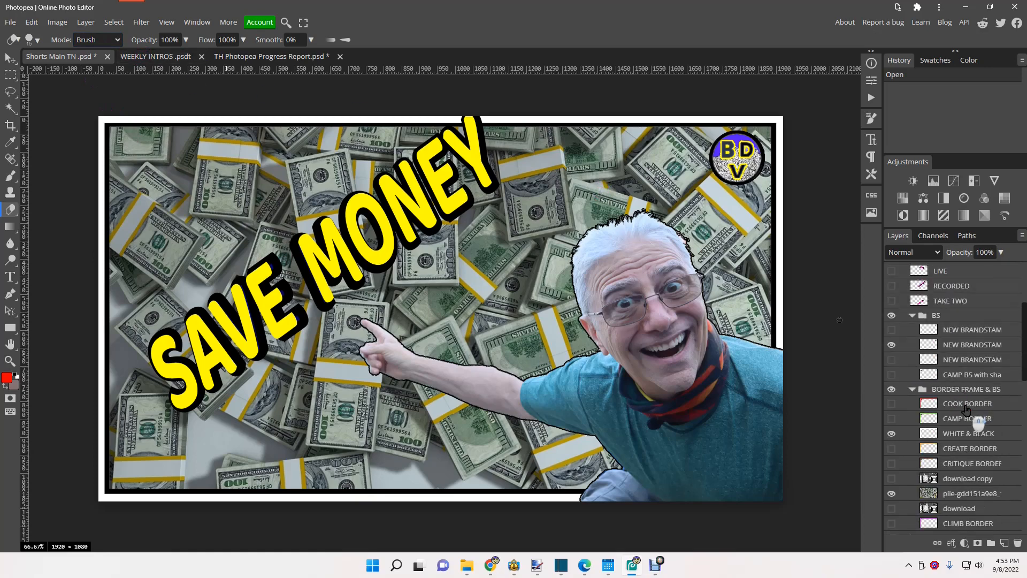
right_click(936, 436)
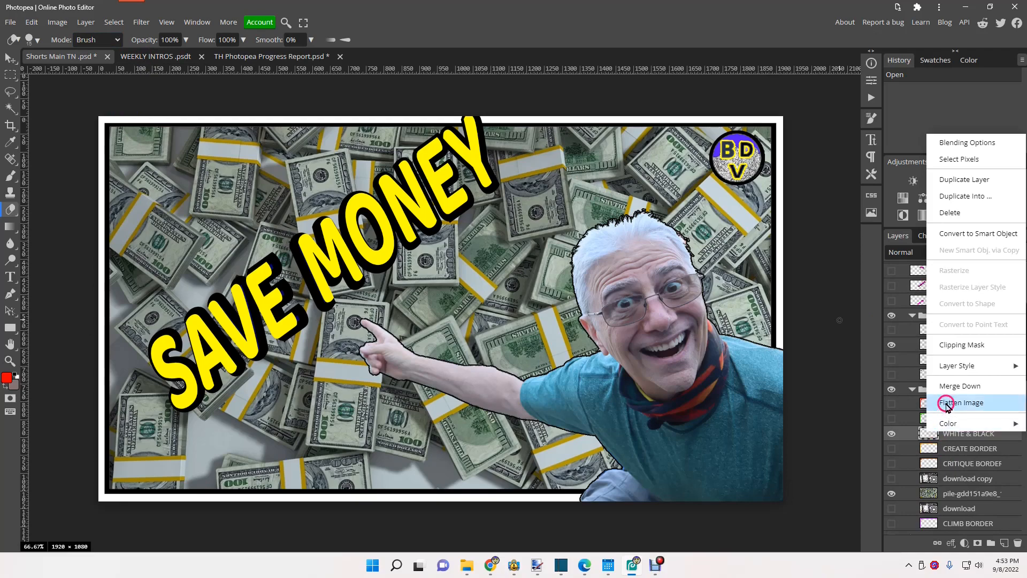
mouse_move(949, 367)
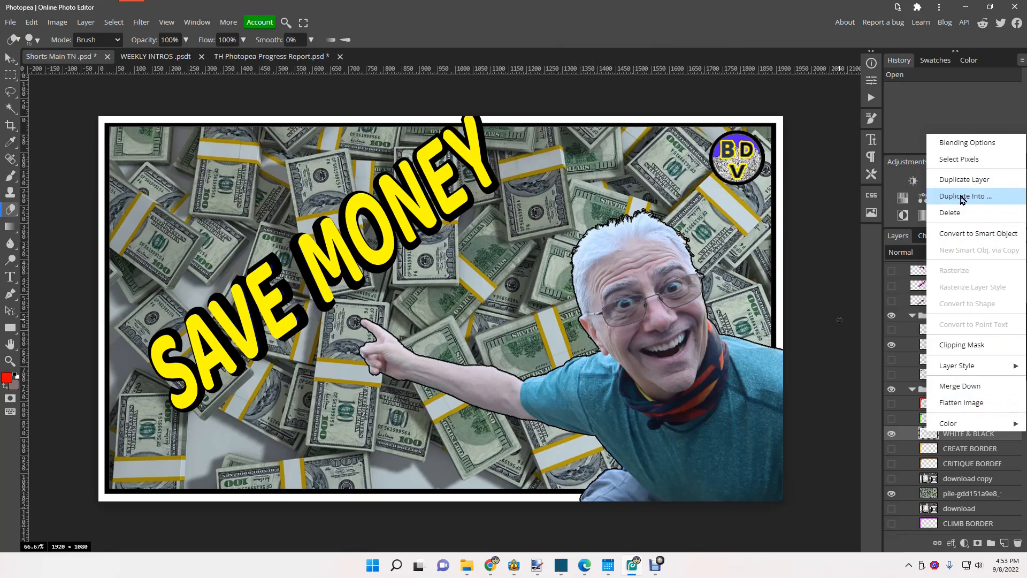
left_click(159, 57)
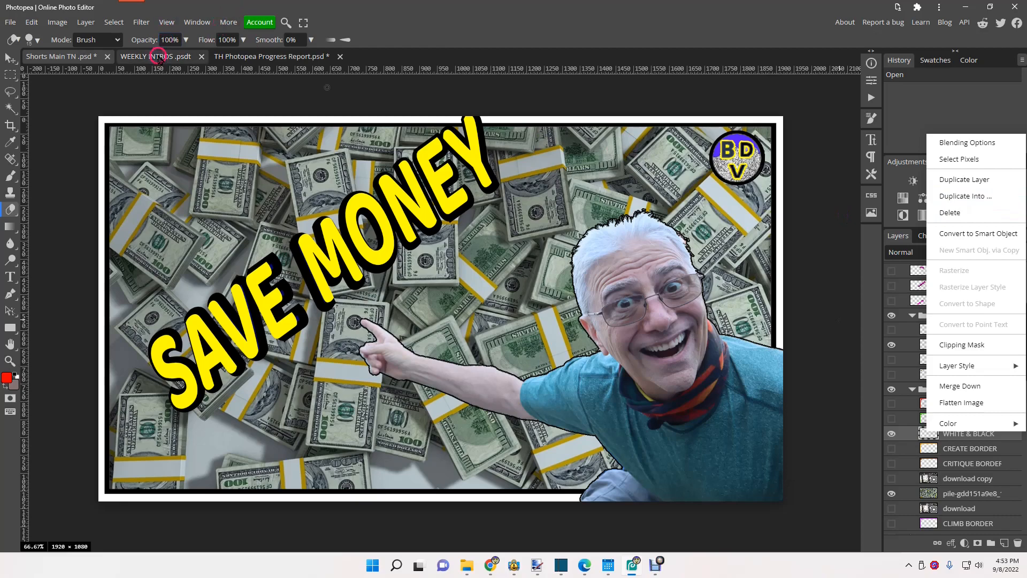
left_click(159, 57)
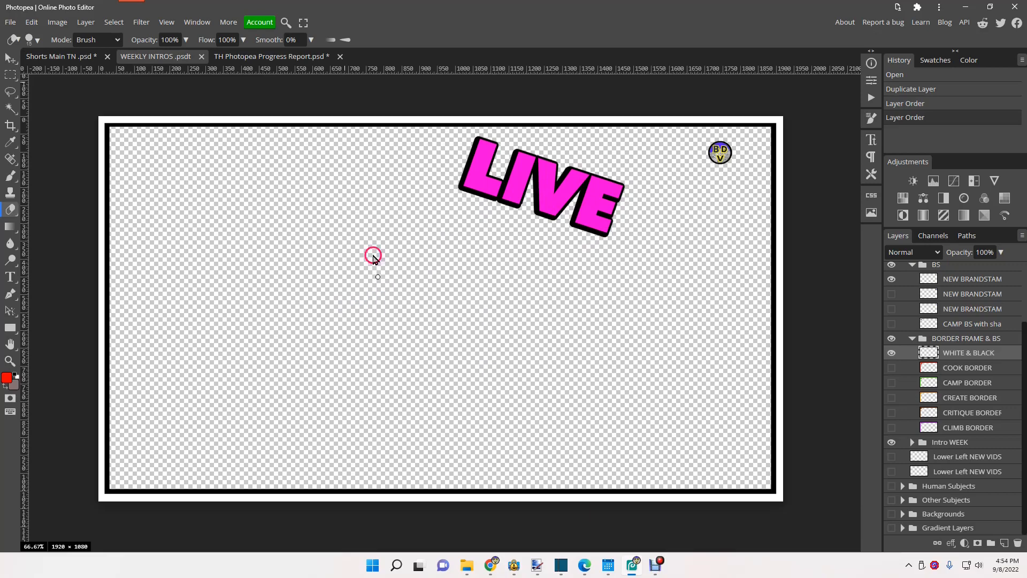
In the TH Photopea Progress Report document, add a new empty layer directly above the Long Brandn layer.
left_click(284, 59)
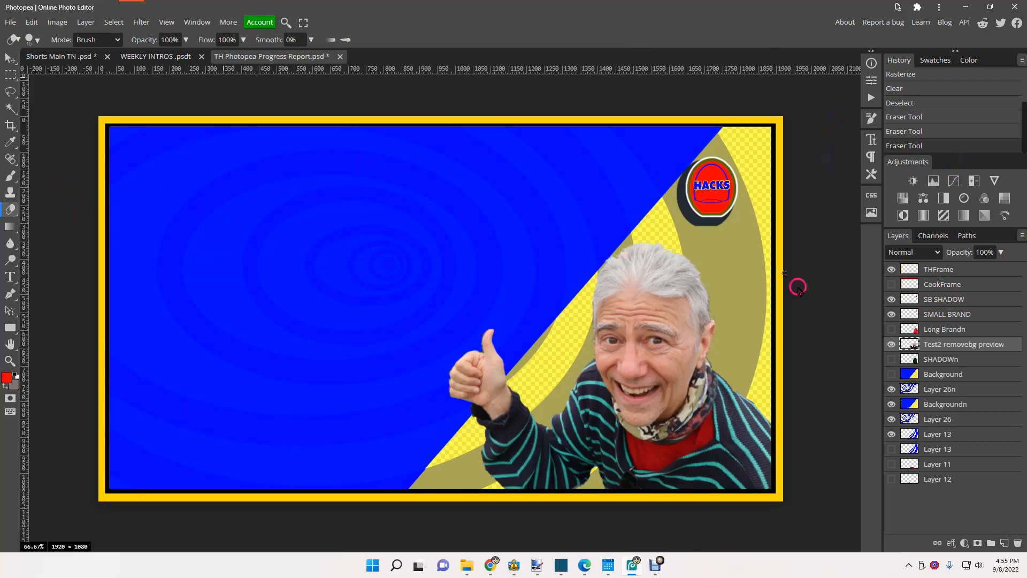
left_click(933, 331)
left_click(85, 23)
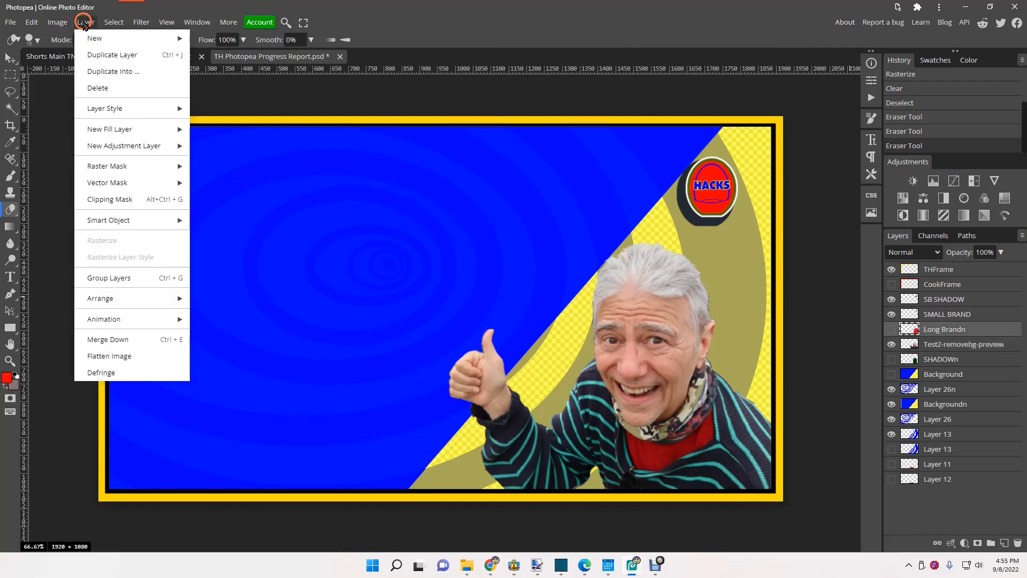
mouse_move(171, 38)
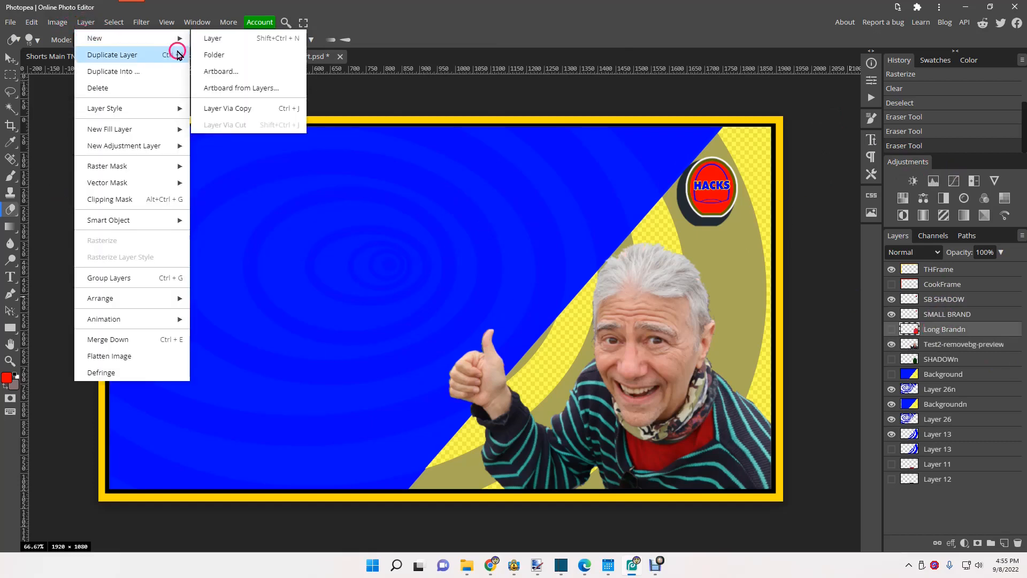
left_click(208, 39)
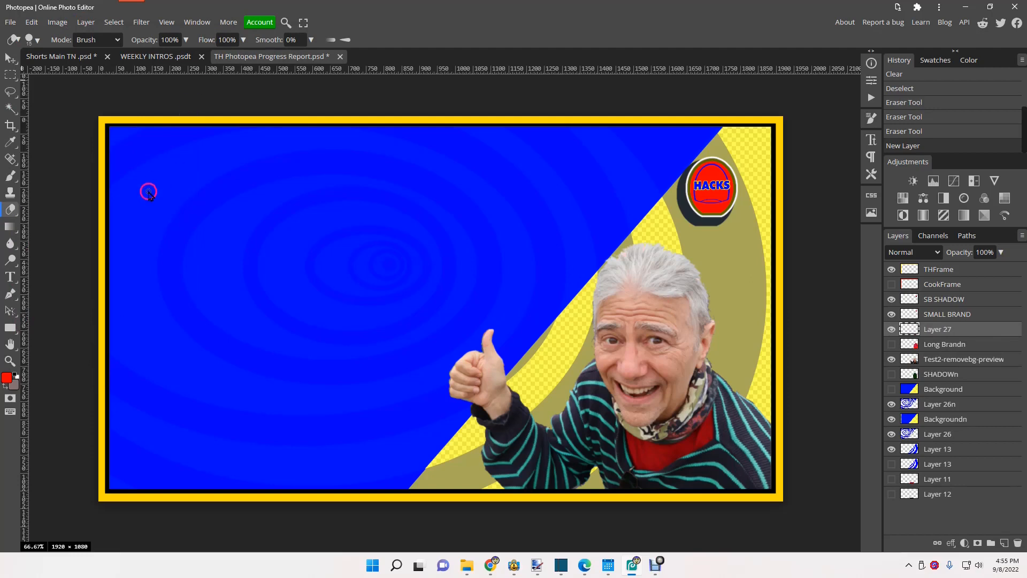
Activate the Type tool and set the text colour to yellow (ffff00).
left_click(9, 278)
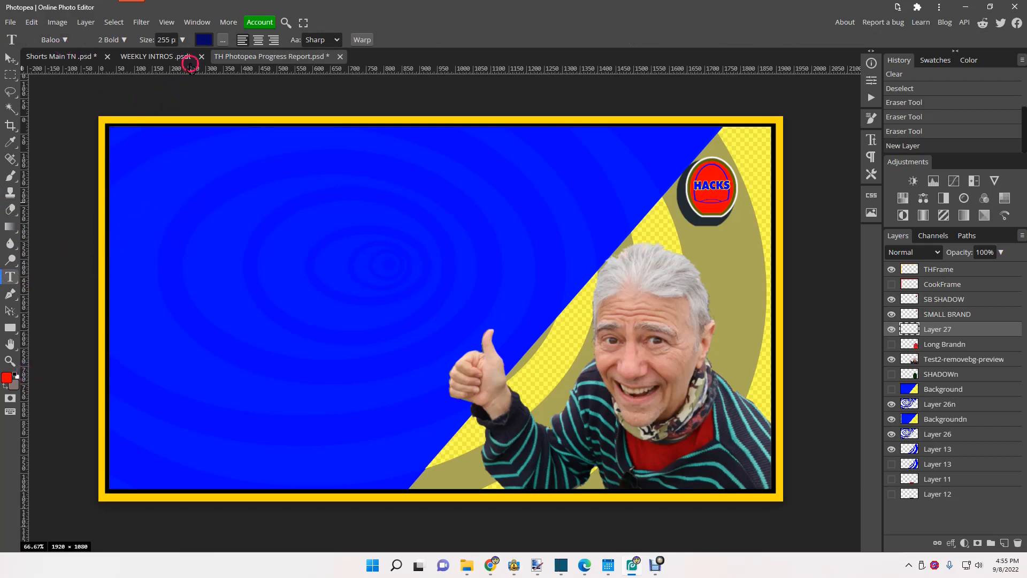
left_click(204, 40)
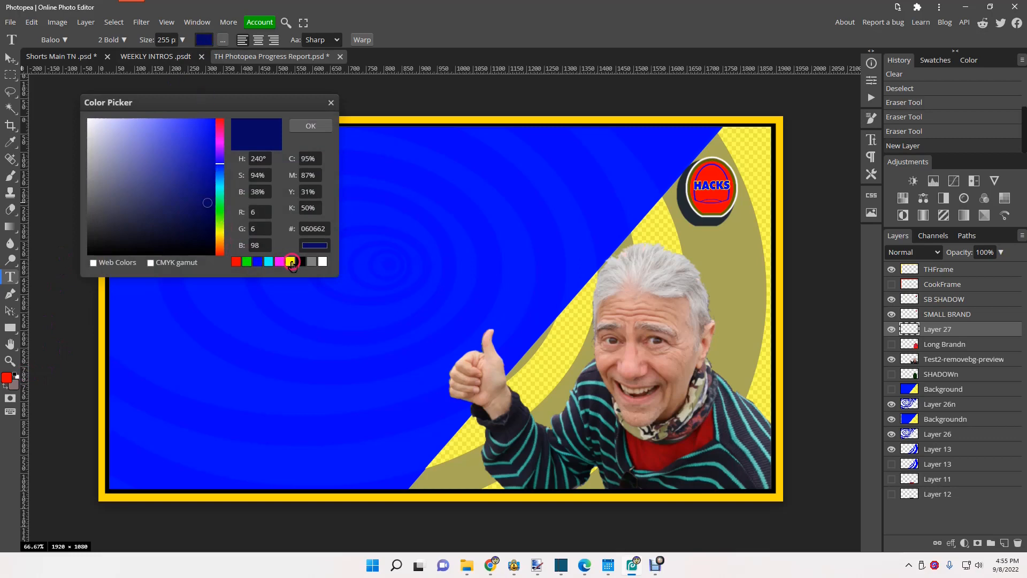
left_click(290, 262)
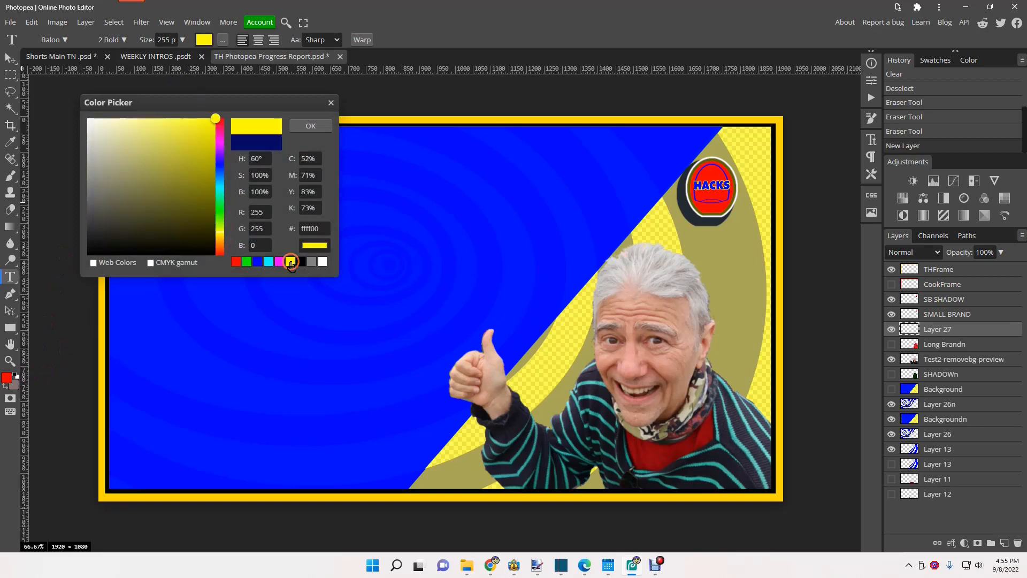
left_click(312, 126)
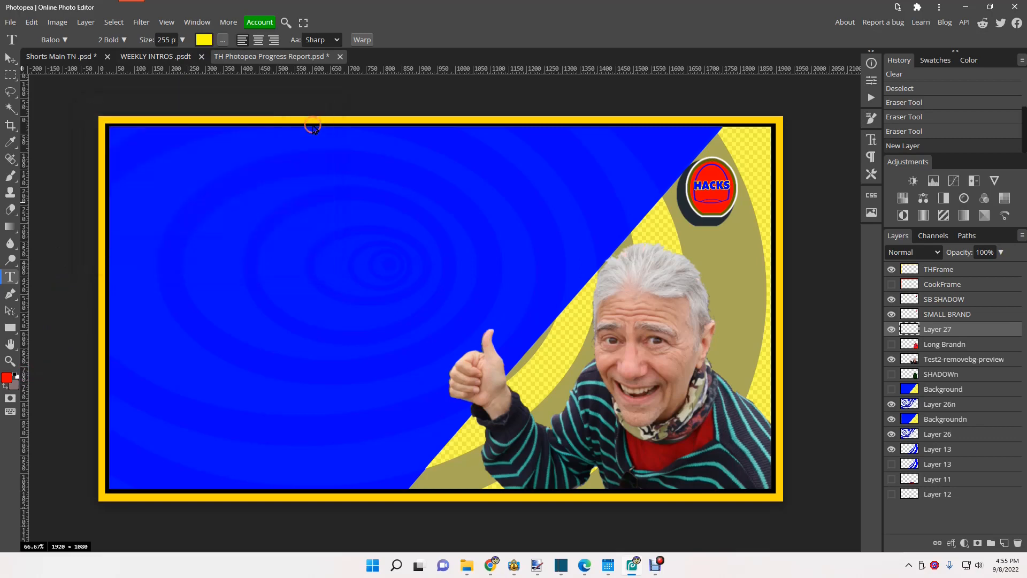
Create a text layer reading "progress" in the upper part of the blue background.
left_click(173, 217)
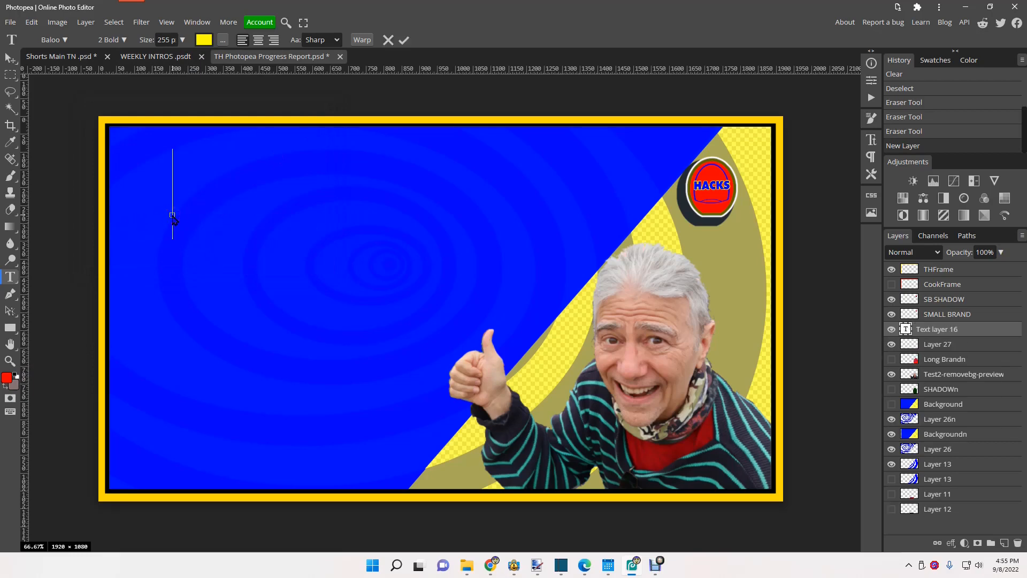
type("Pro")
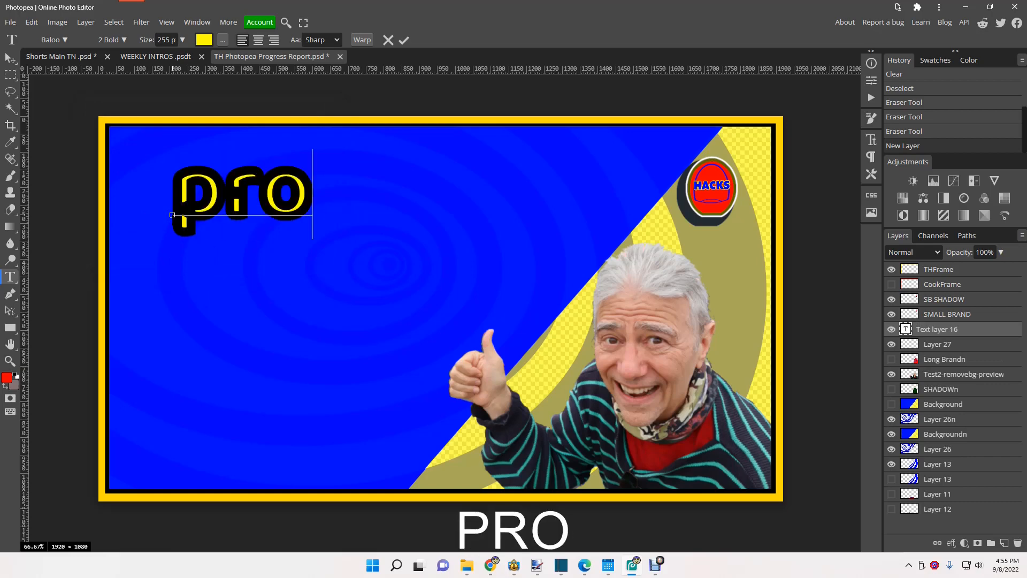
type("gress")
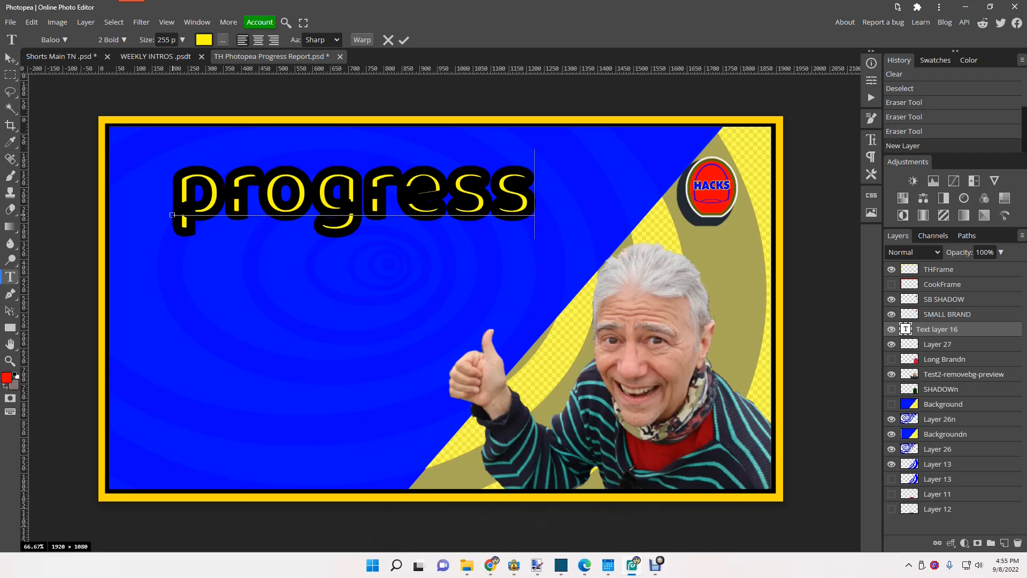
Remove the stroke from the whole word "progress", keeping only the yellow fill.
left_click(223, 40)
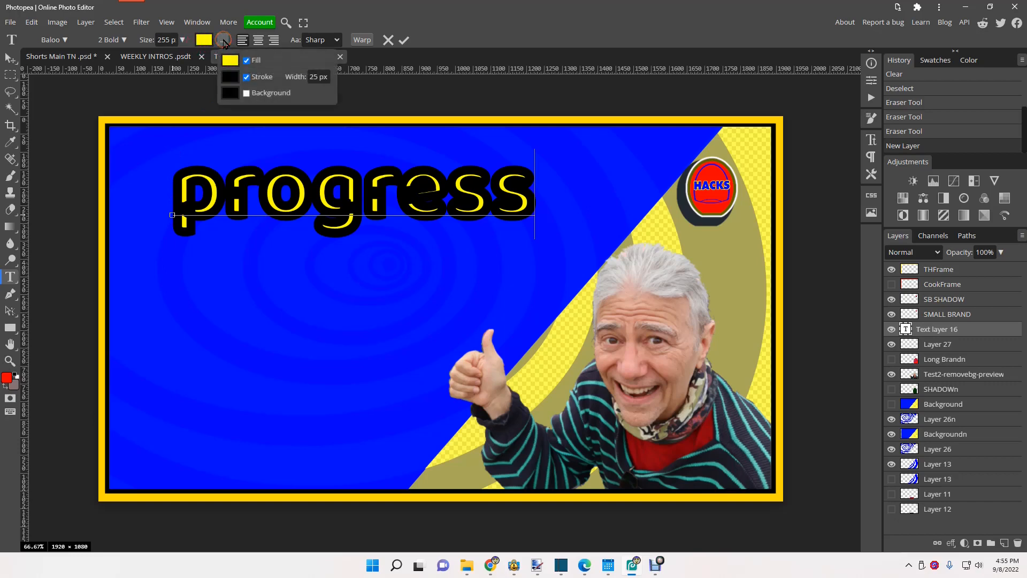
left_click(246, 77)
left_click(246, 60)
left_click(246, 77)
left_click_drag(175, 187, 524, 205)
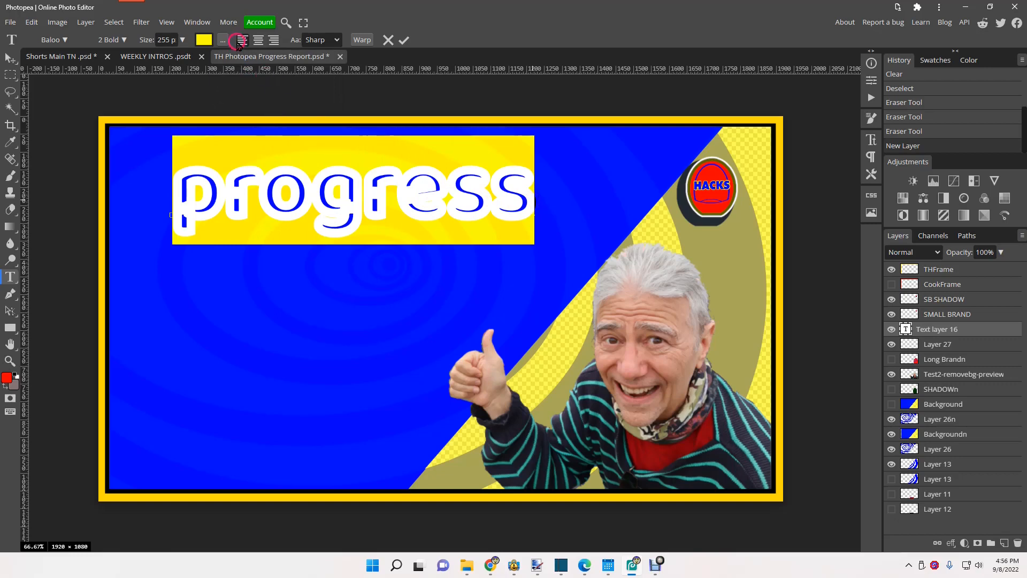
left_click(222, 40)
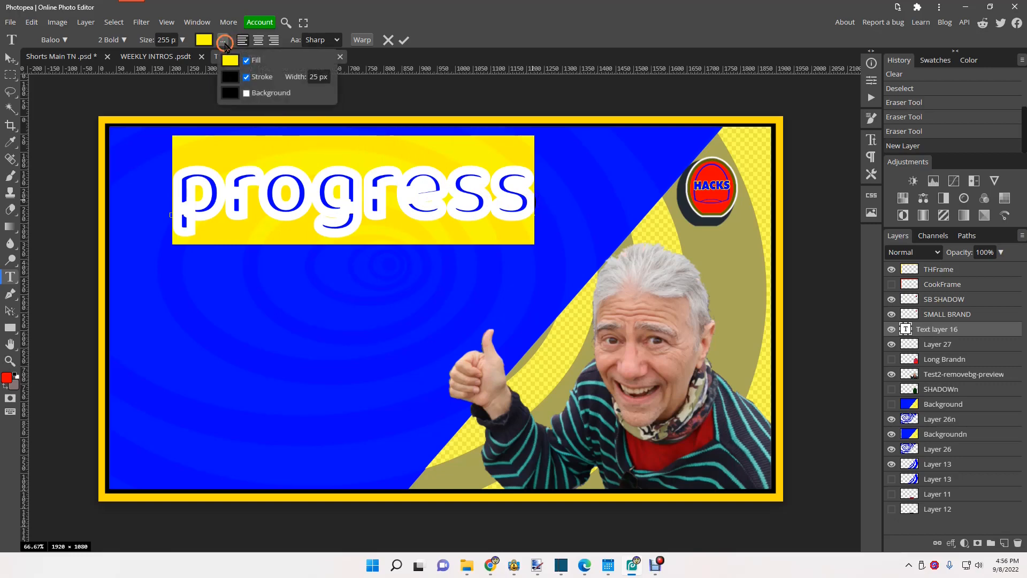
left_click(246, 78)
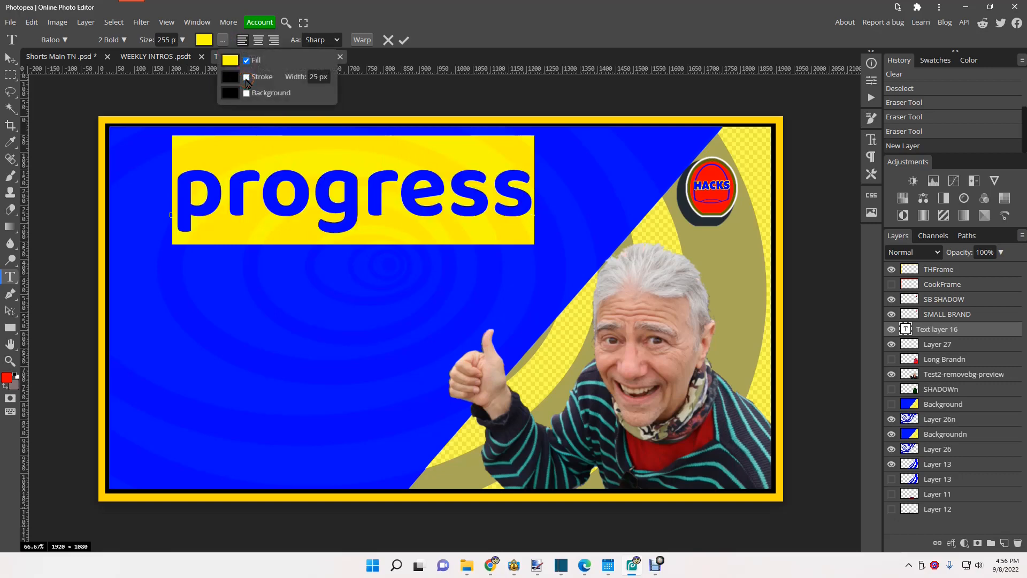
left_click(271, 223)
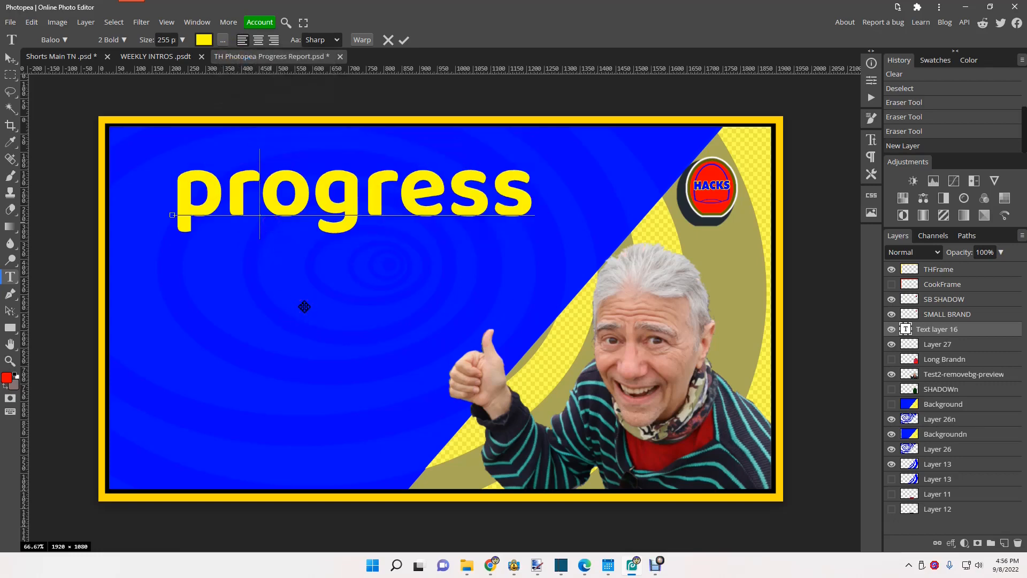
Replace the word "progress" with the all-caps text "PROGRESS".
left_click_drag(534, 207, 190, 223)
key("Caps_Lock")
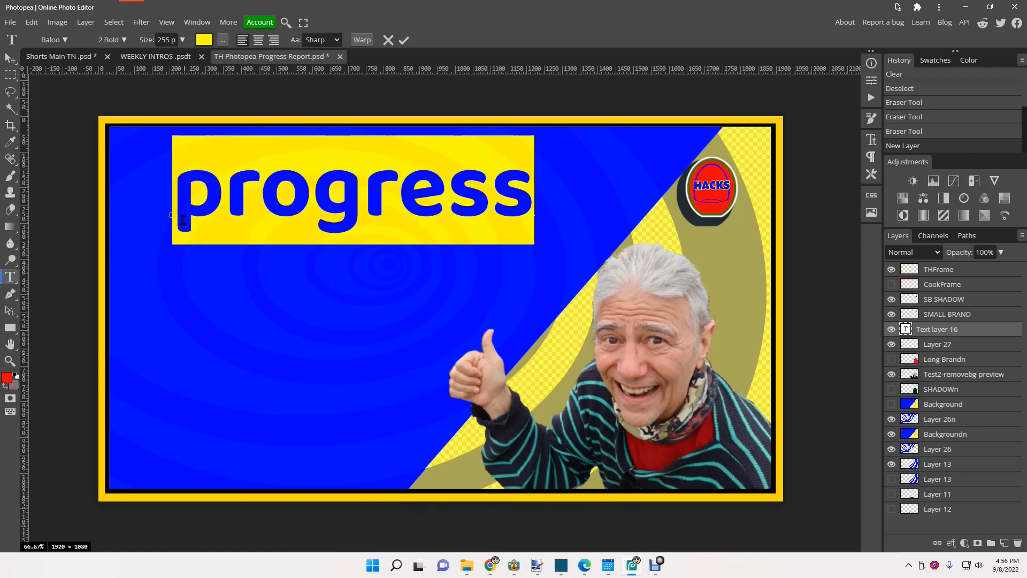
type("PROG")
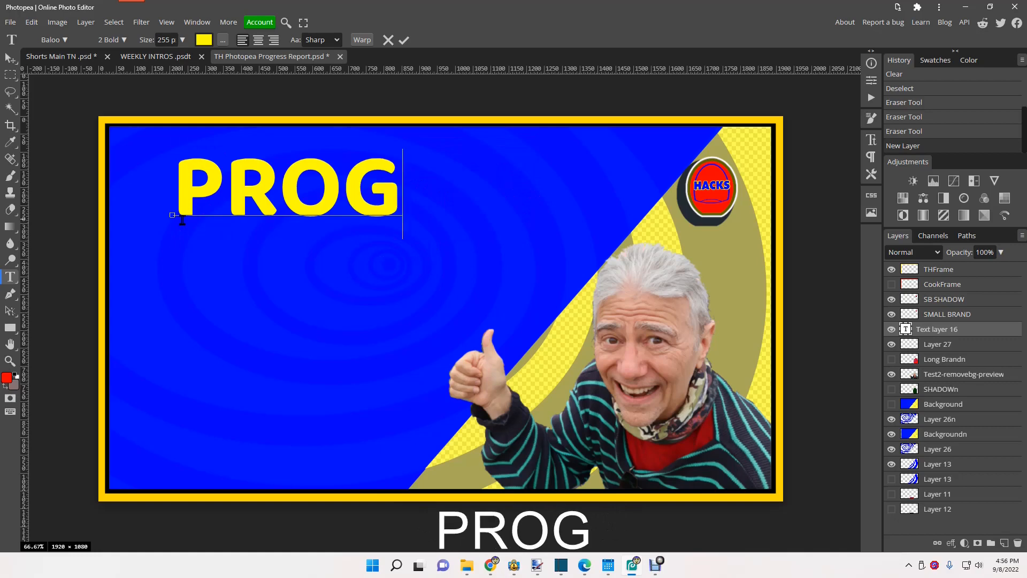
type("RESS")
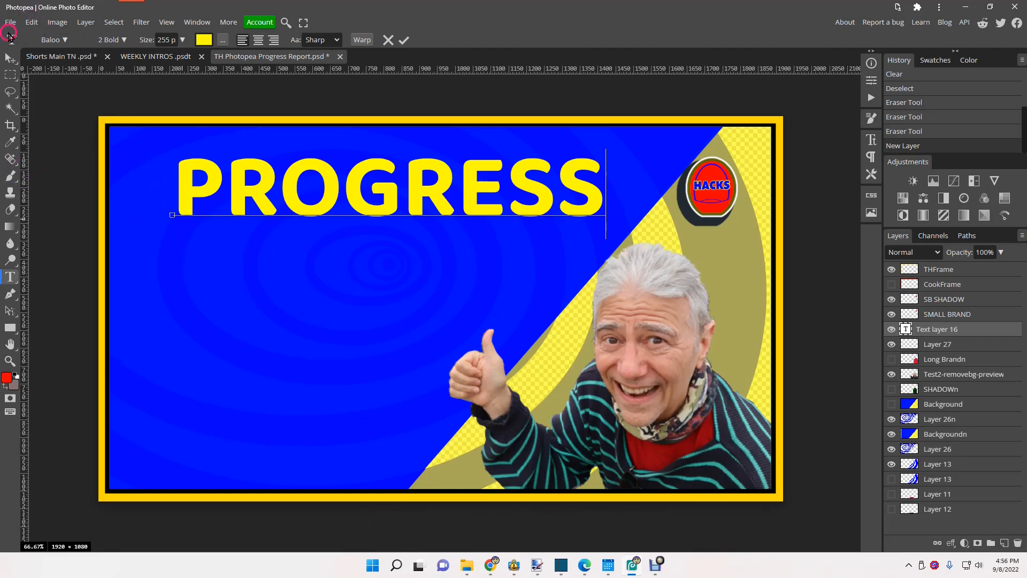
Free-transform the PROGRESS text, rotating it to about -34.1° and moving it down and left so it fits inside the frame.
left_click(32, 24)
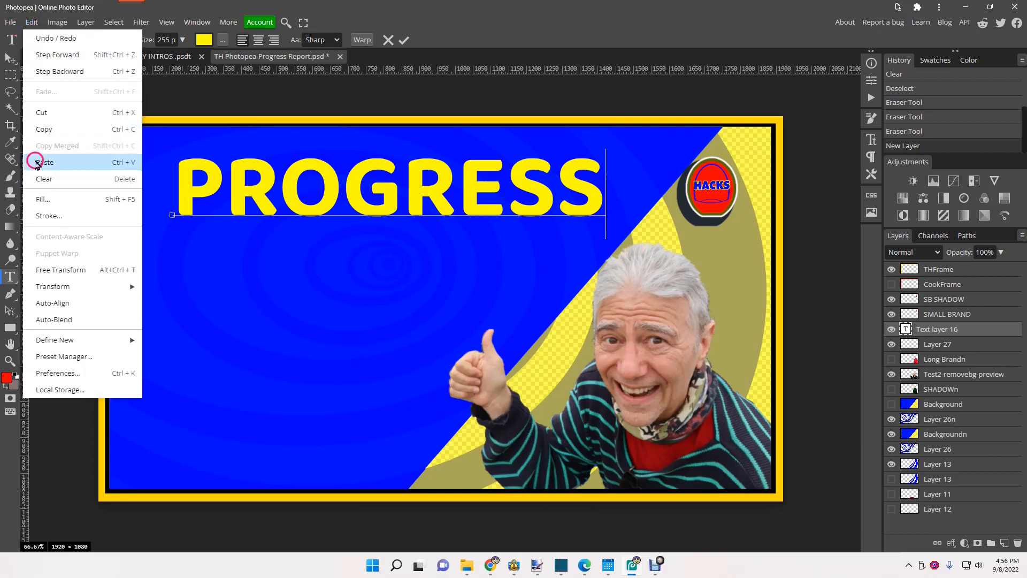
left_click(43, 271)
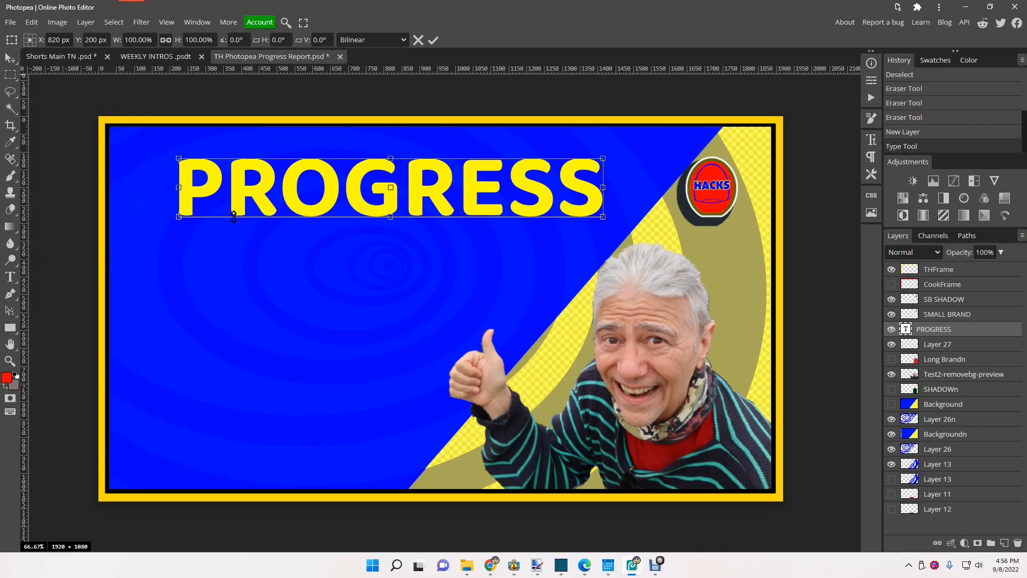
key("ctrl")
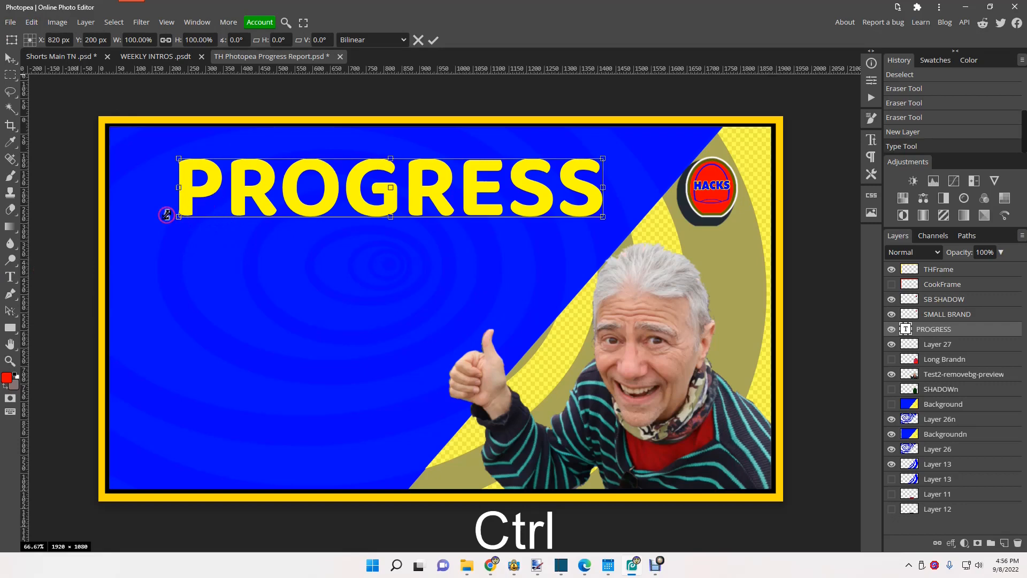
left_click_drag(167, 215, 232, 326)
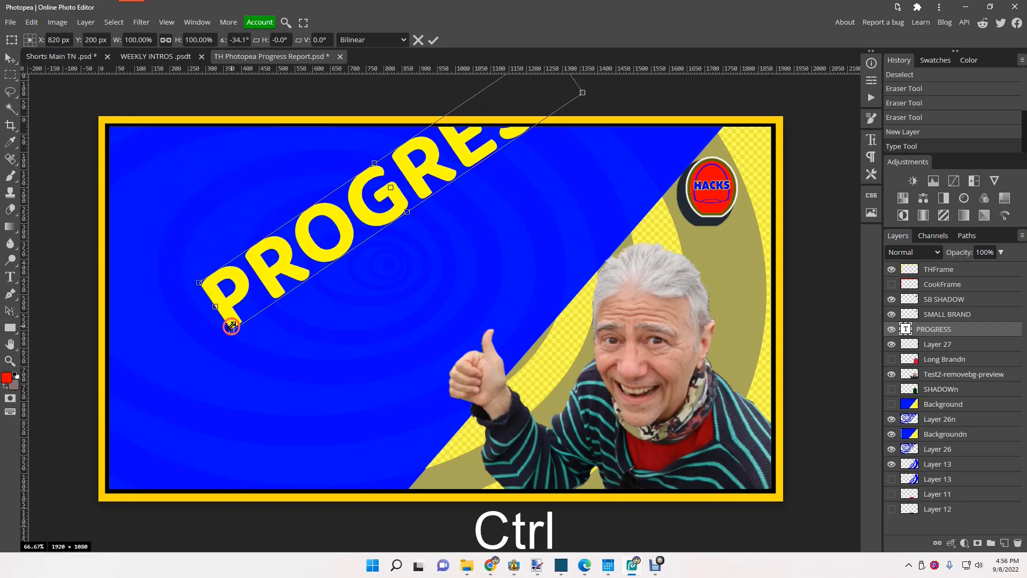
left_click_drag(321, 244, 240, 332)
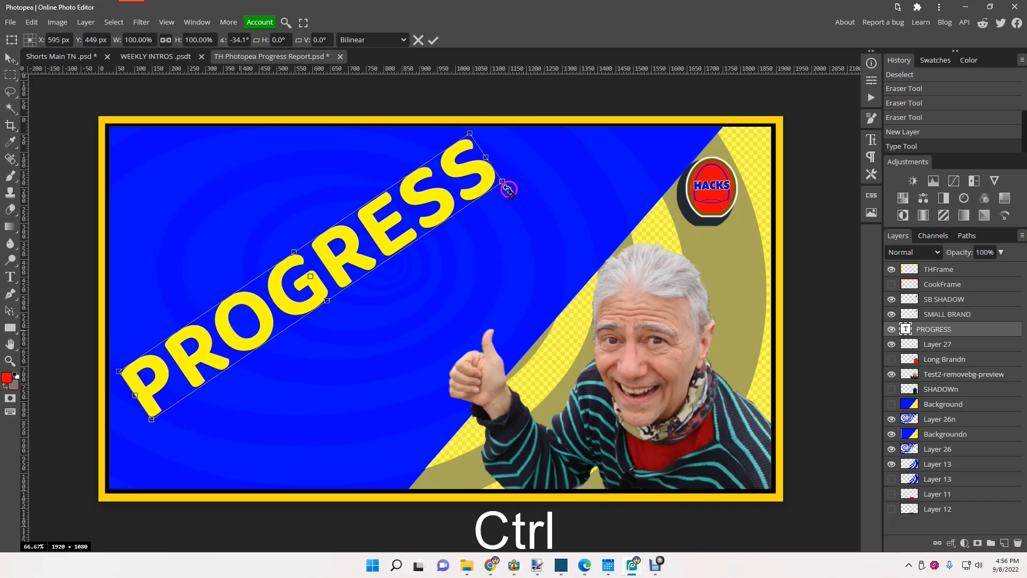
Scale the PROGRESS text to about 91% width and 141% height near X 575, Y 398 px, and move its layer above THFrame.
left_click_drag(502, 182, 483, 223)
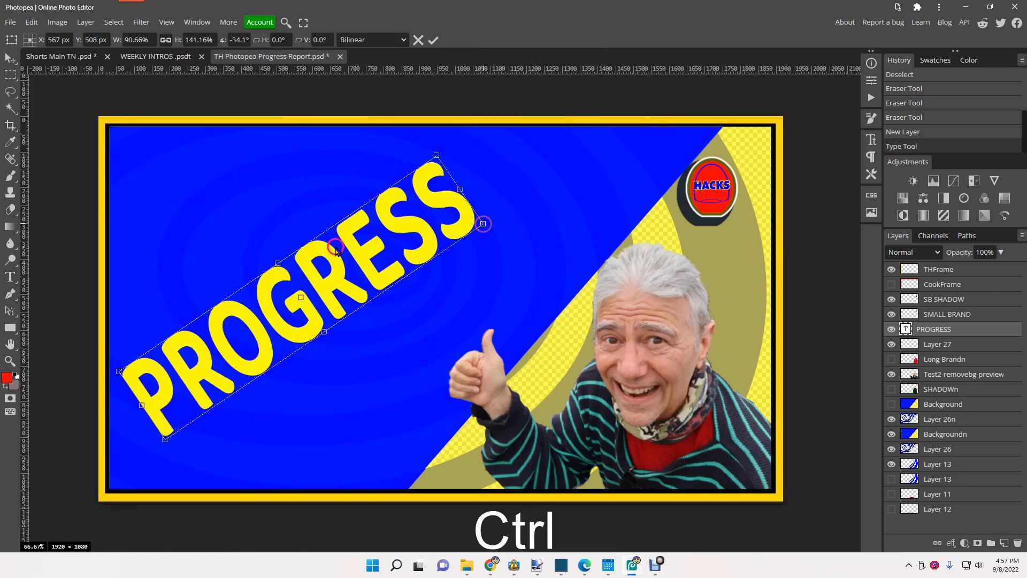
left_click_drag(305, 298, 310, 267)
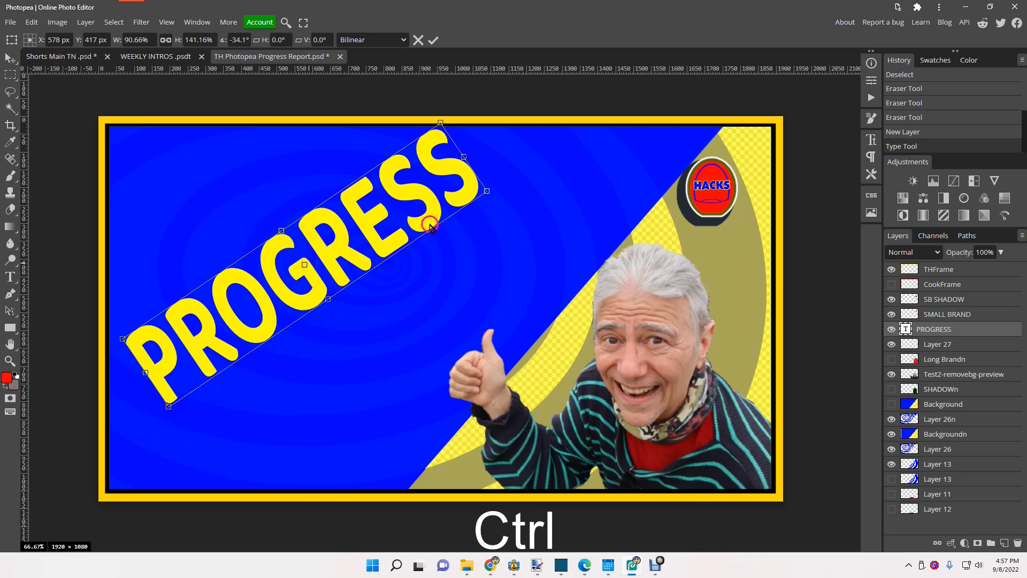
left_click_drag(365, 239, 364, 234)
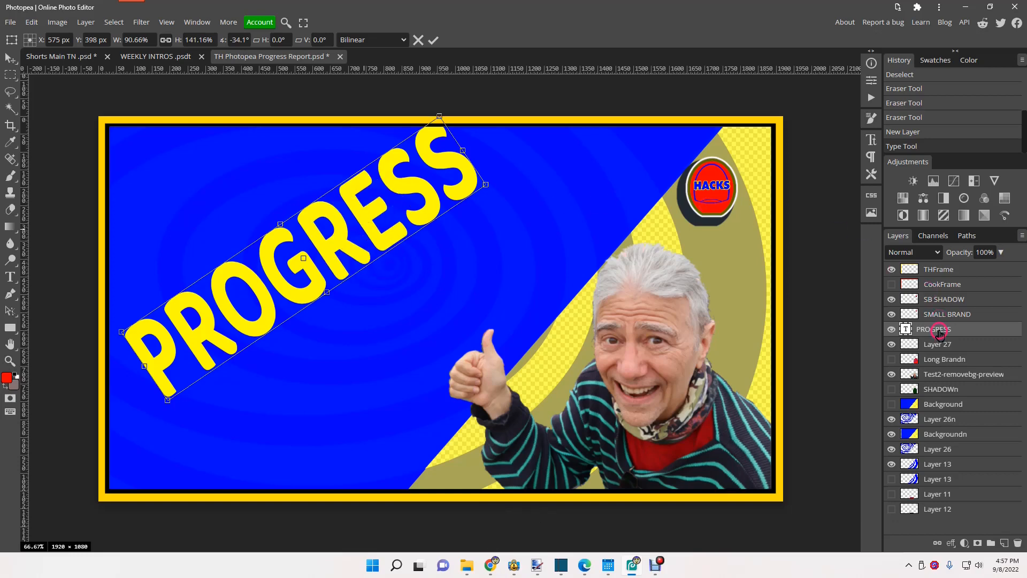
left_click_drag(940, 334, 939, 270)
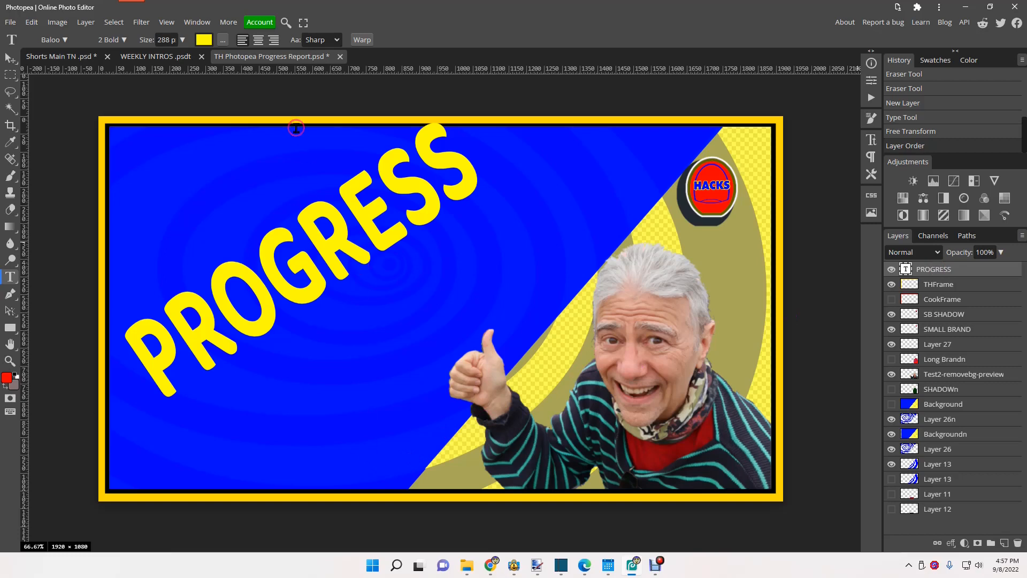
Add a black stroke 3 px wide to the PROGRESS text while keeping its yellow fill.
left_click(223, 41)
left_click(224, 41)
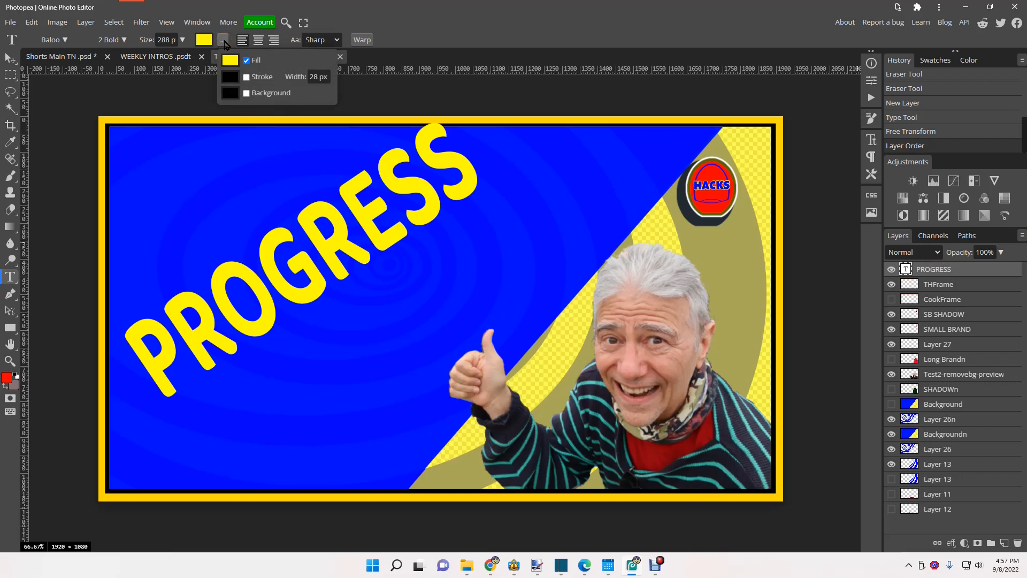
left_click(224, 92)
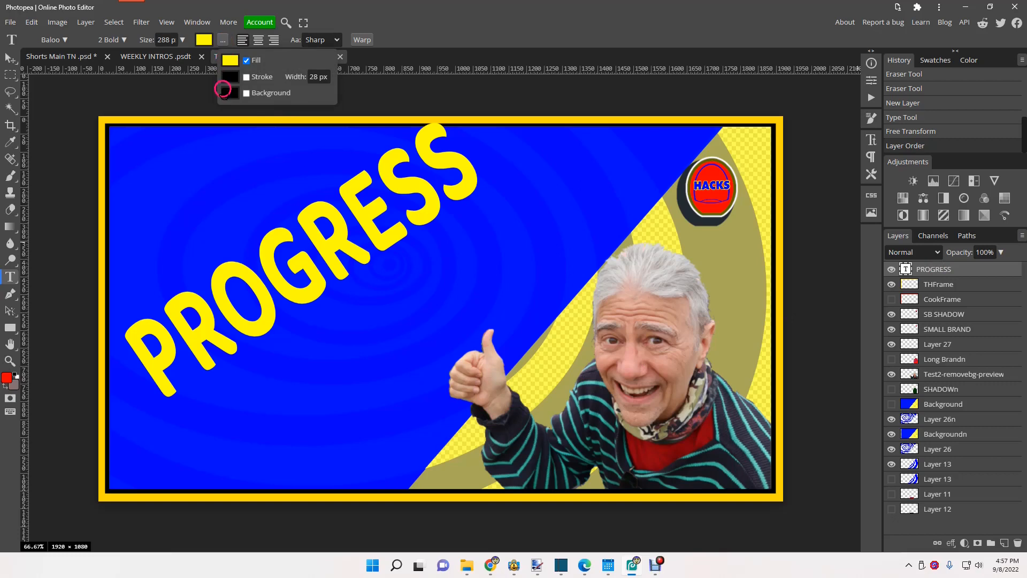
left_click(320, 78)
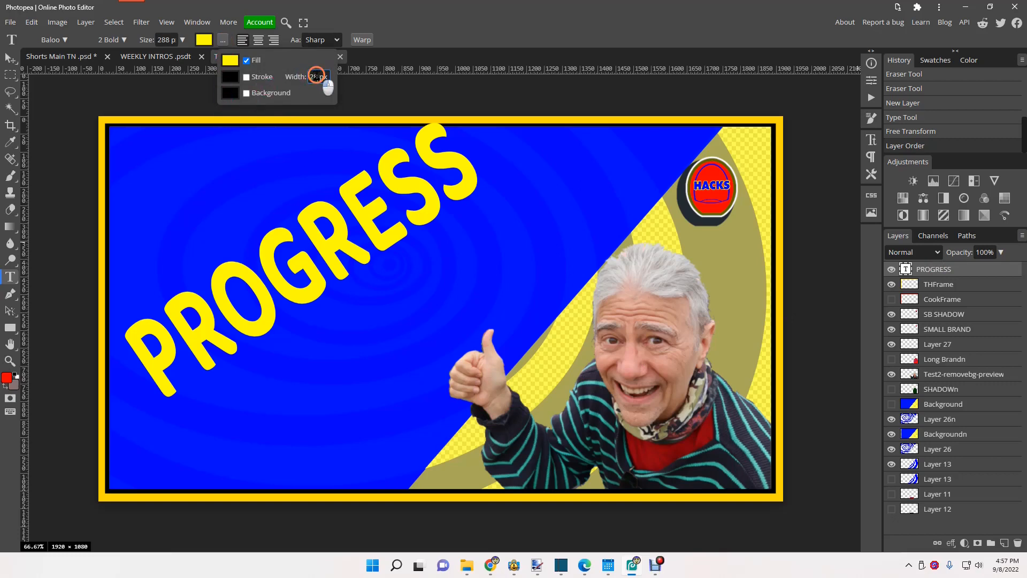
left_click(291, 77)
type("3")
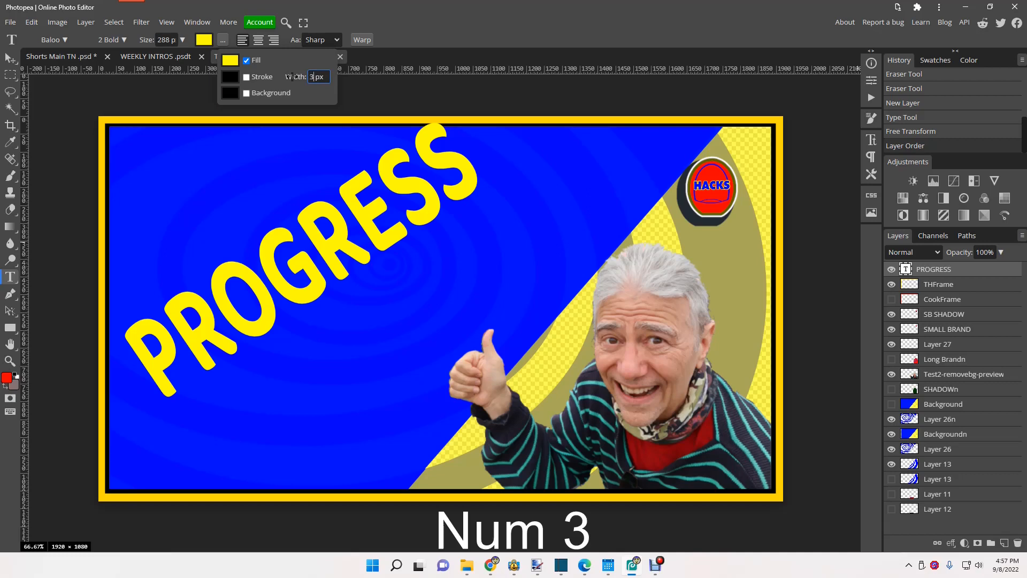
left_click(246, 78)
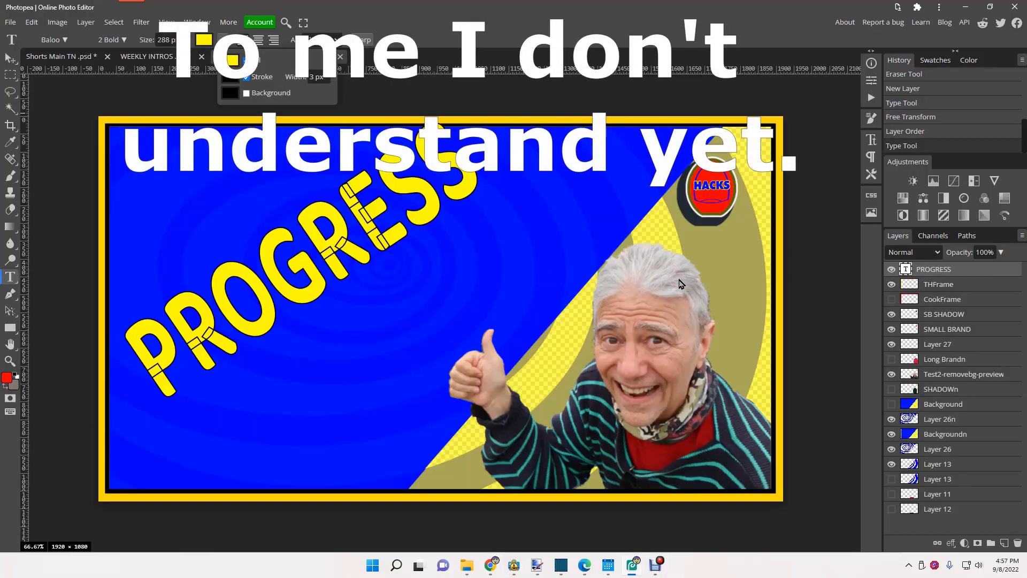
key("ctrl")
key("ctrl+j")
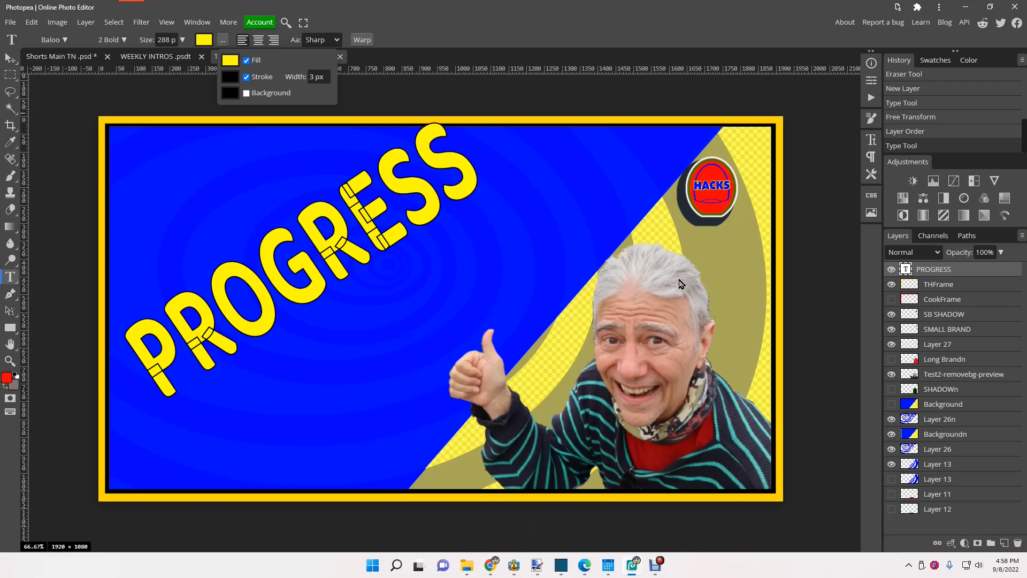
key("ctrl")
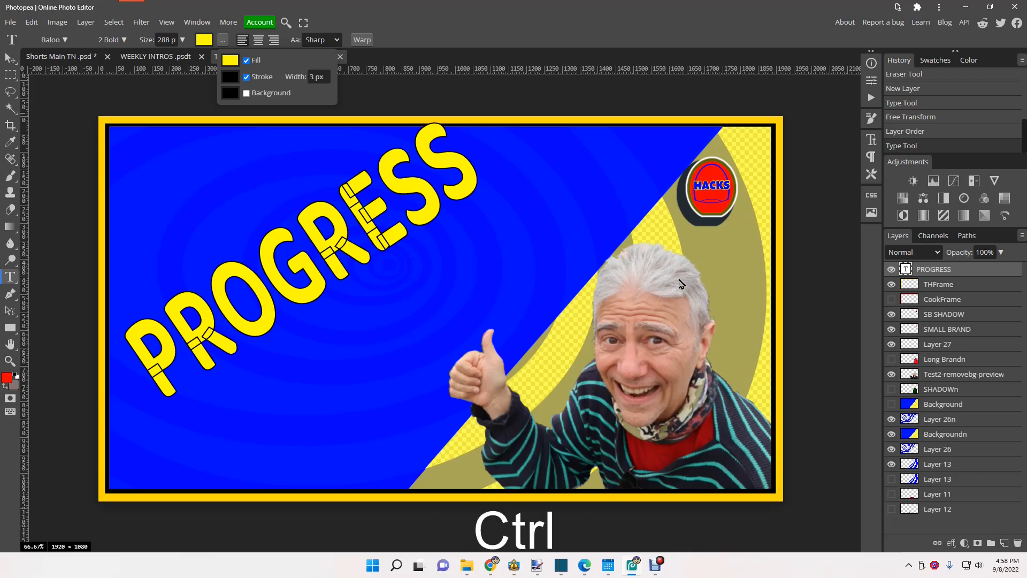
key("ctrl+j")
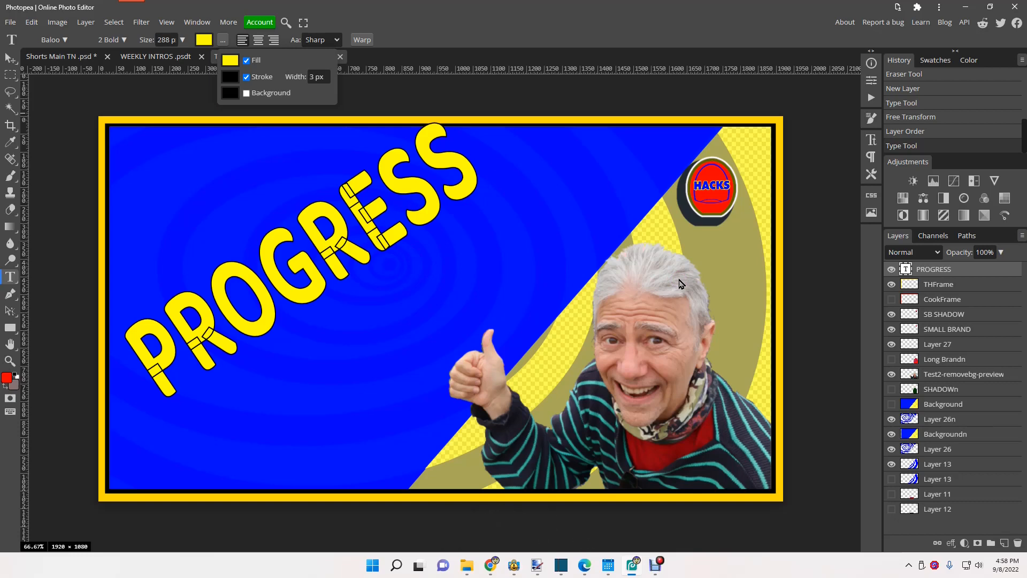
key("ctrl")
key("ctrl+e")
Try to turn off the stroke on the PROGRESS text layer and leave text editing.
left_click(351, 127)
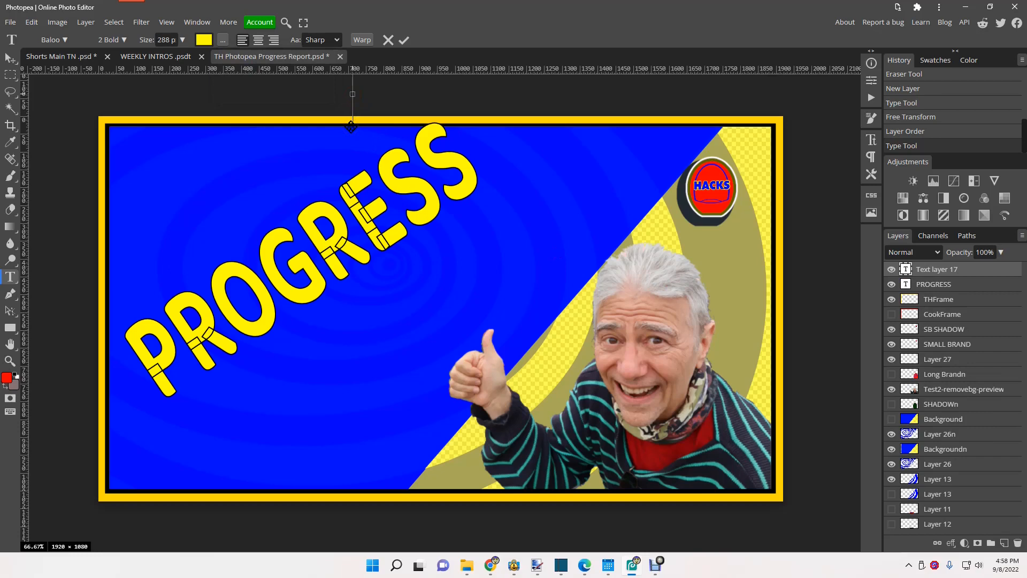
left_click(962, 280)
left_click(222, 40)
left_click(246, 77)
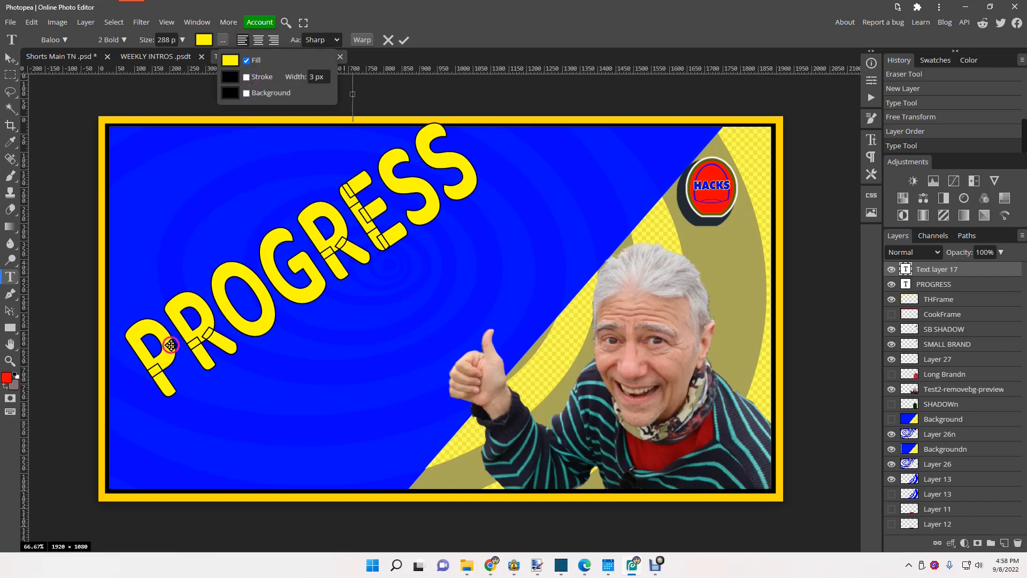
left_click(142, 353)
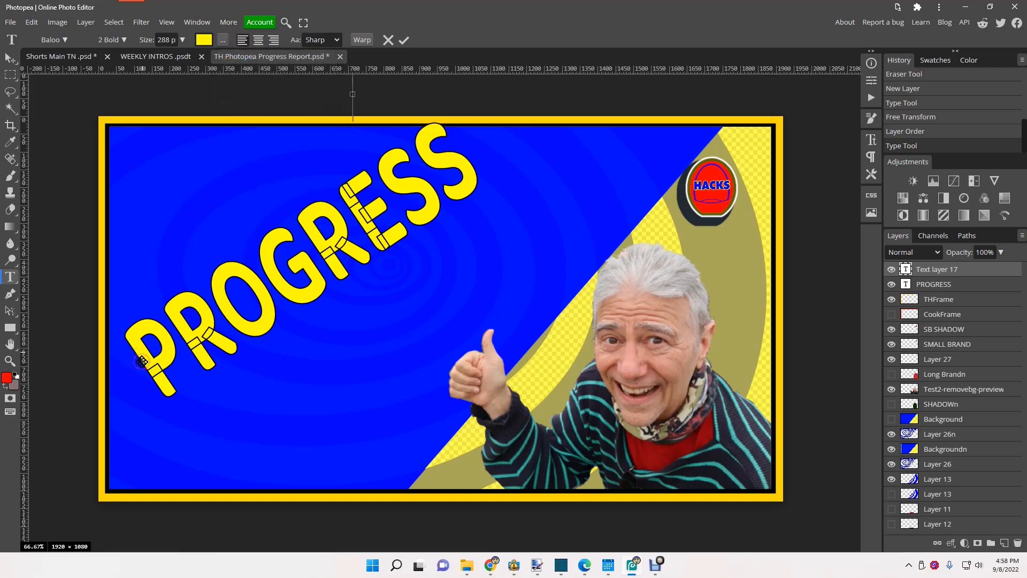
left_click_drag(142, 362, 150, 353)
left_click(164, 348)
left_click(163, 348)
left_click_drag(360, 86, 259, 126)
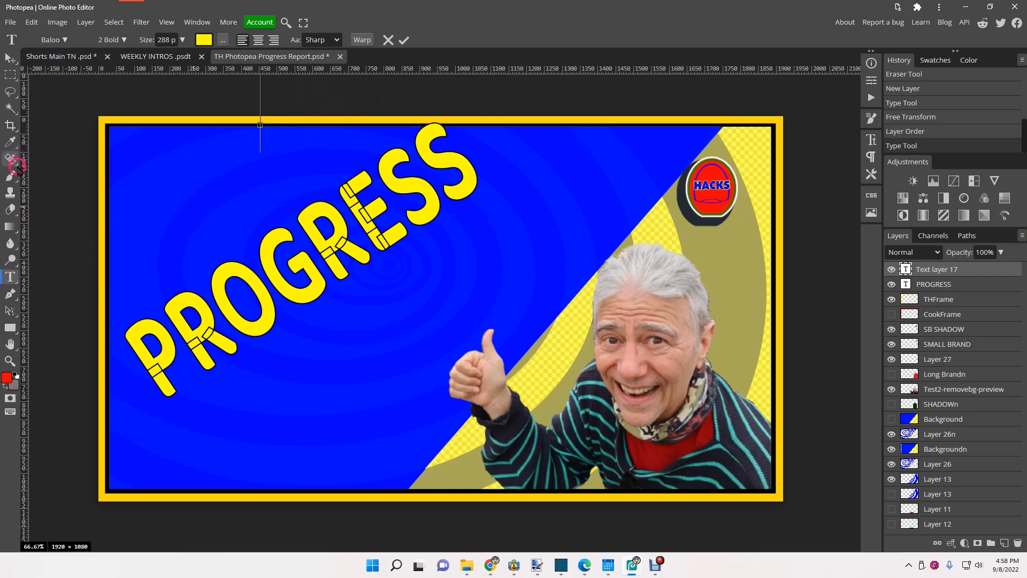
left_click(10, 74)
left_click(170, 174)
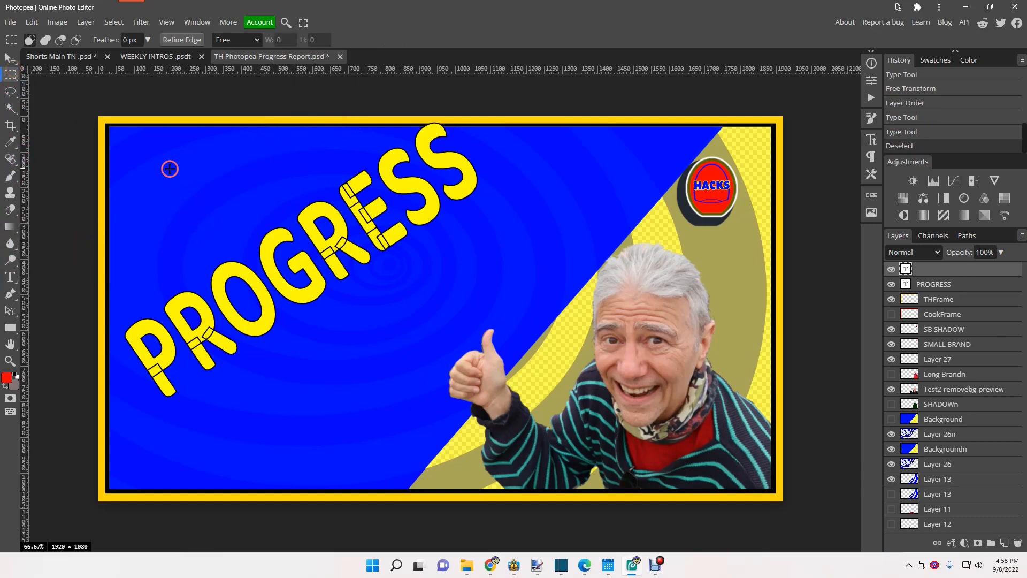
Remove the stroke from the entire word PROGRESS and commit the text edit.
left_click(10, 277)
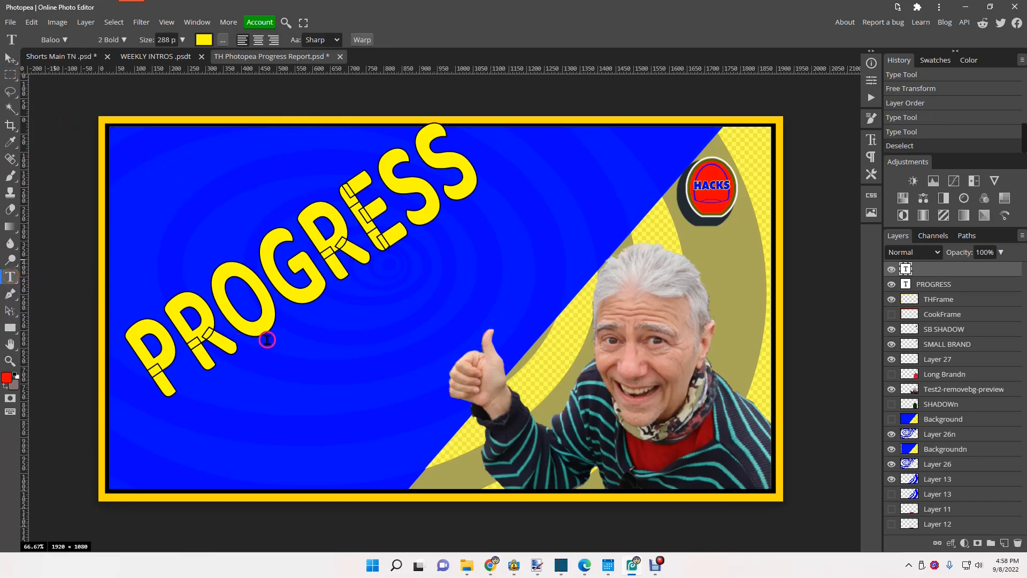
left_click_drag(142, 362, 484, 183)
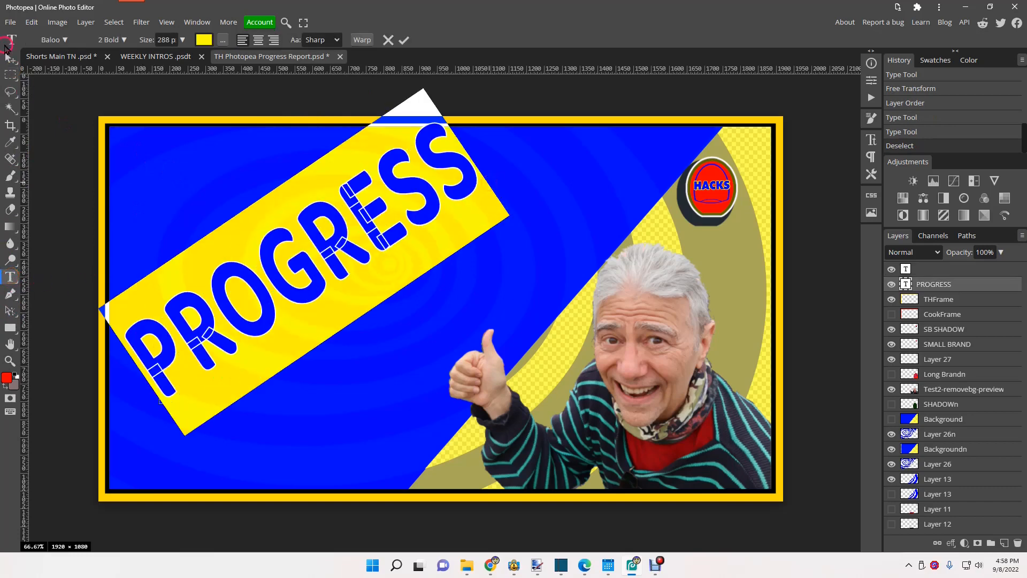
left_click(217, 42)
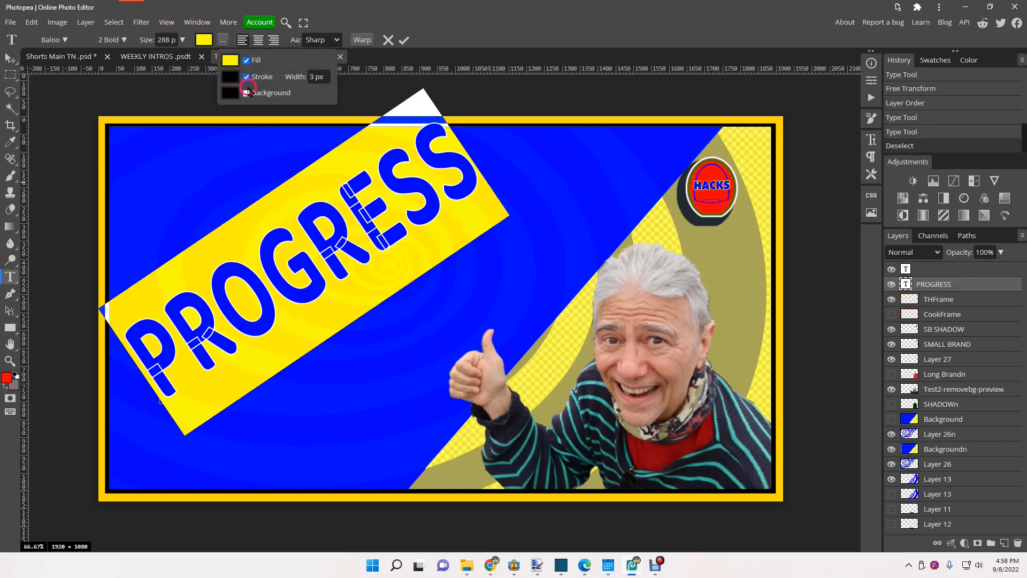
left_click(246, 77)
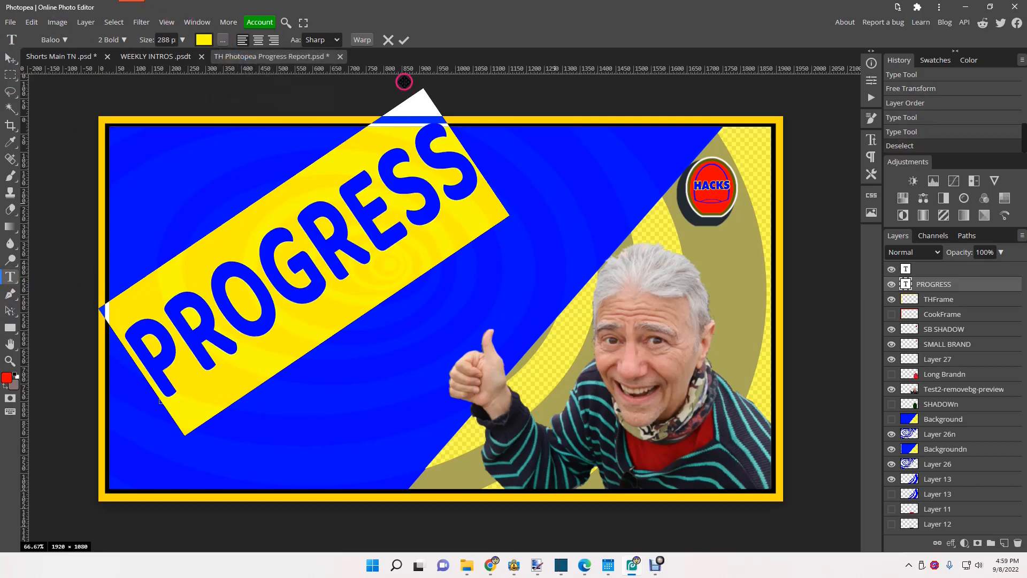
left_click(11, 74)
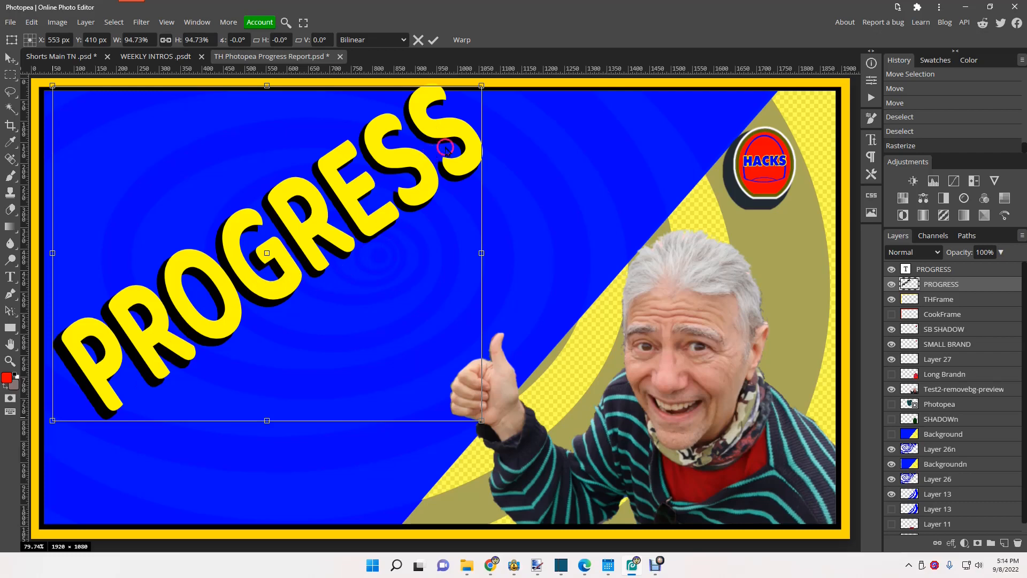
Select the hidden Photopea logo layer and make it visible.
left_click(926, 402)
left_click(891, 404)
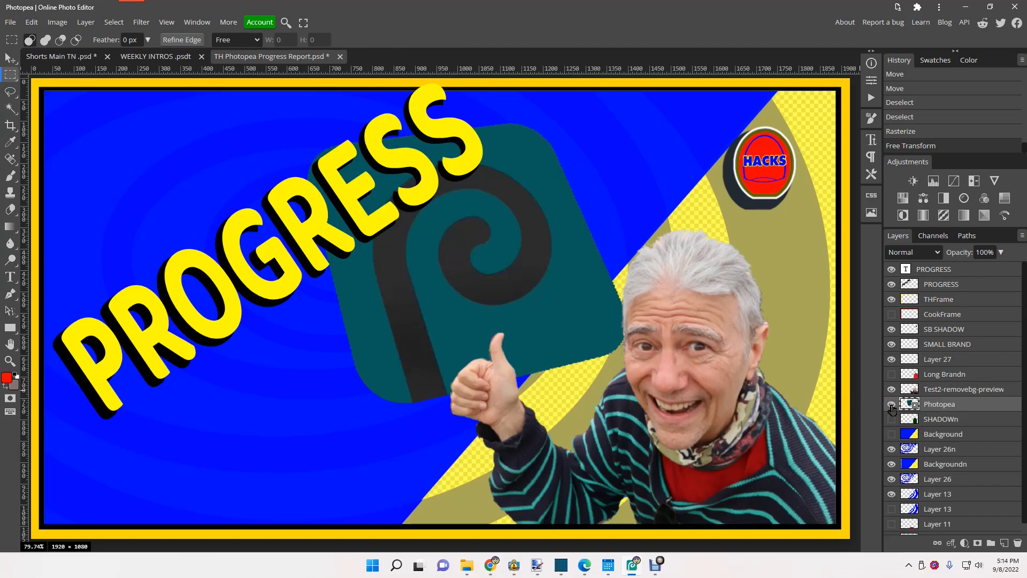